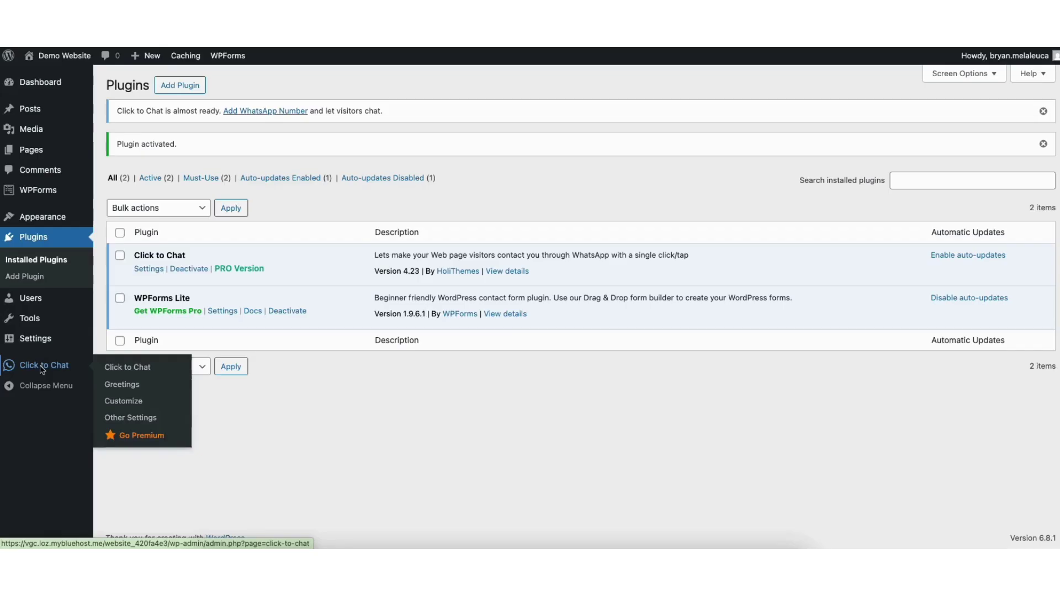
Open the Click to Chat plugin settings and enter the WhatsApp phone number.
click(43, 367)
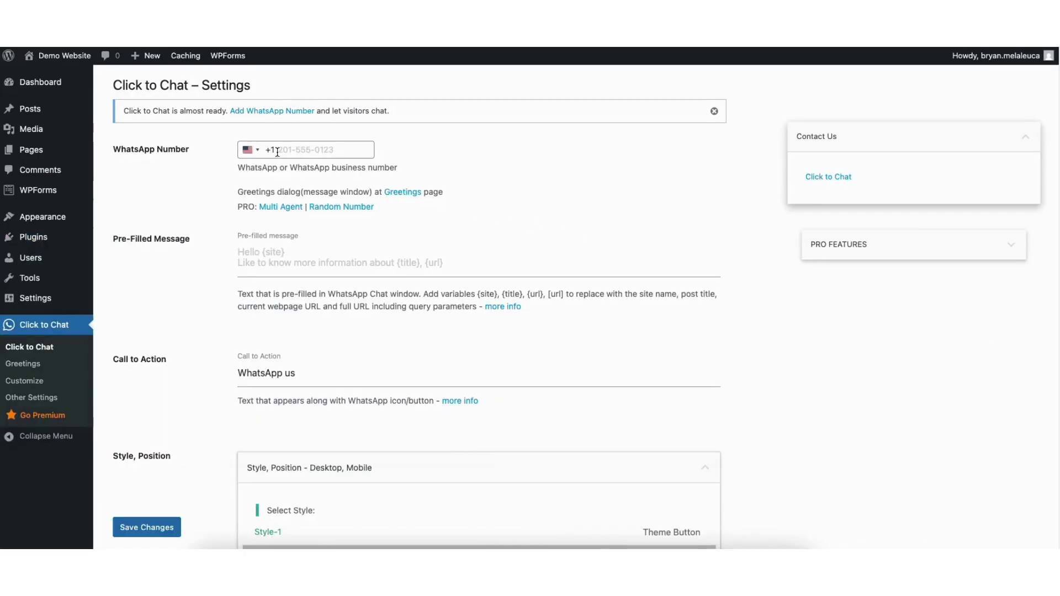
click(286, 150)
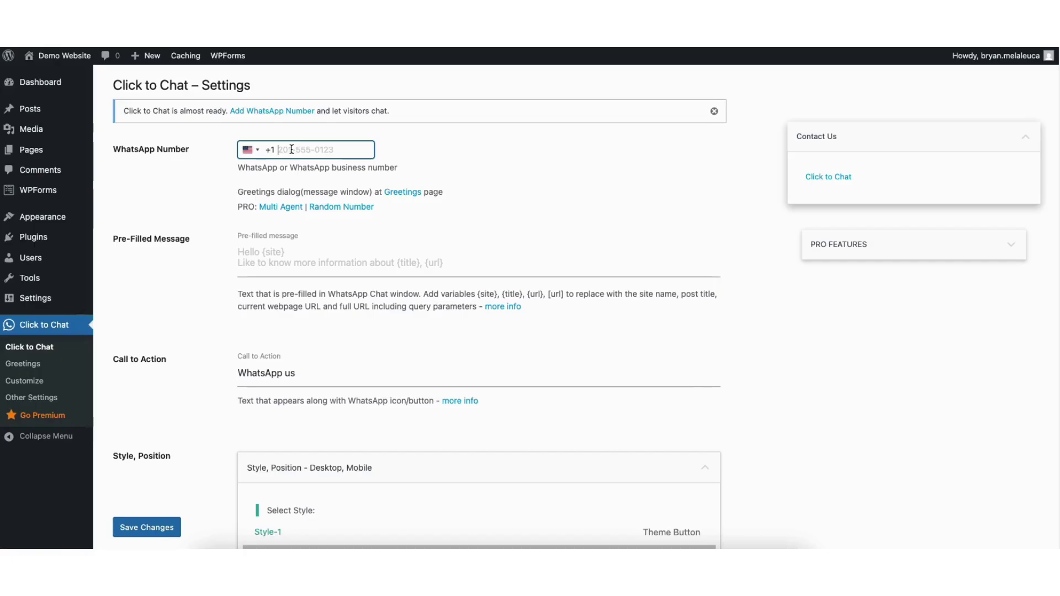
text(888-8)
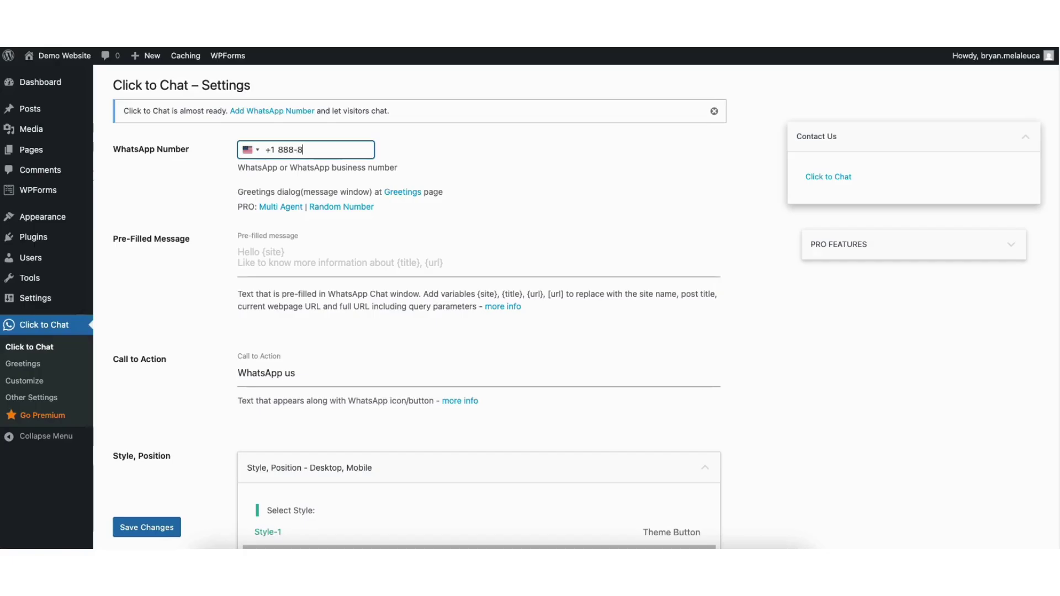
text(88-8888)
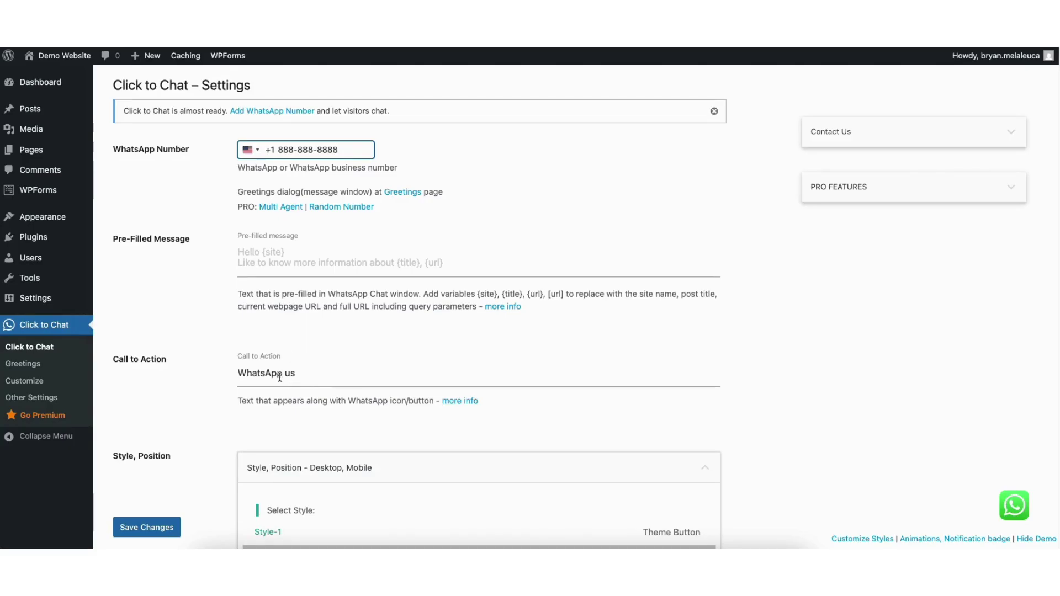
Try the Style-1, Style-3, Style-3 Extend and Style-4 chat button designs, and return the selection to Style-2 (Green Square Icon).
mouse_move(1025, 510)
scroll(1055, 166, down, 6)
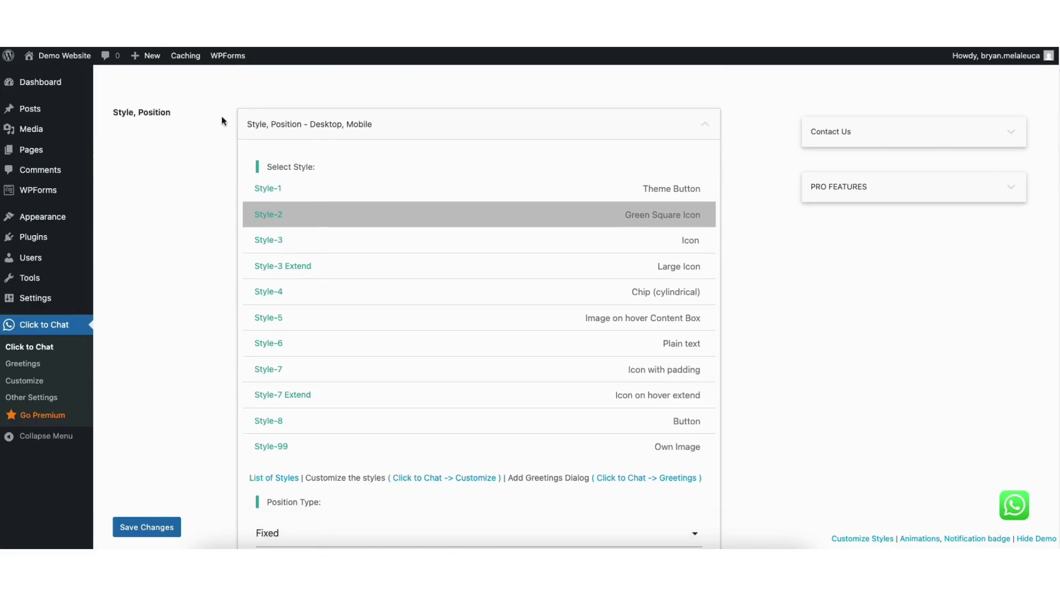
click(282, 187)
click(286, 214)
click(283, 237)
click(291, 265)
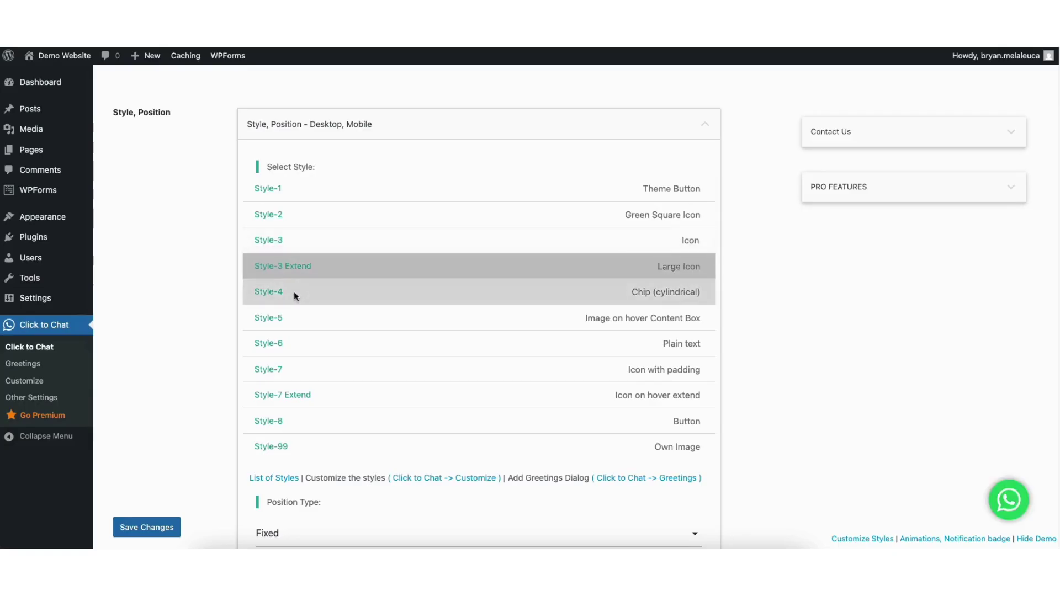
click(293, 291)
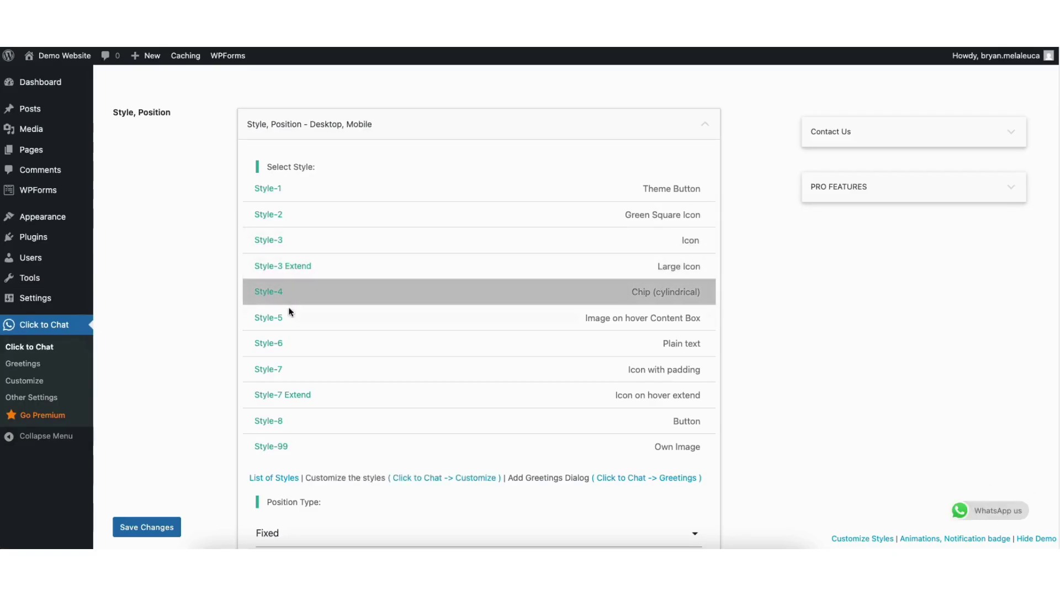
click(323, 214)
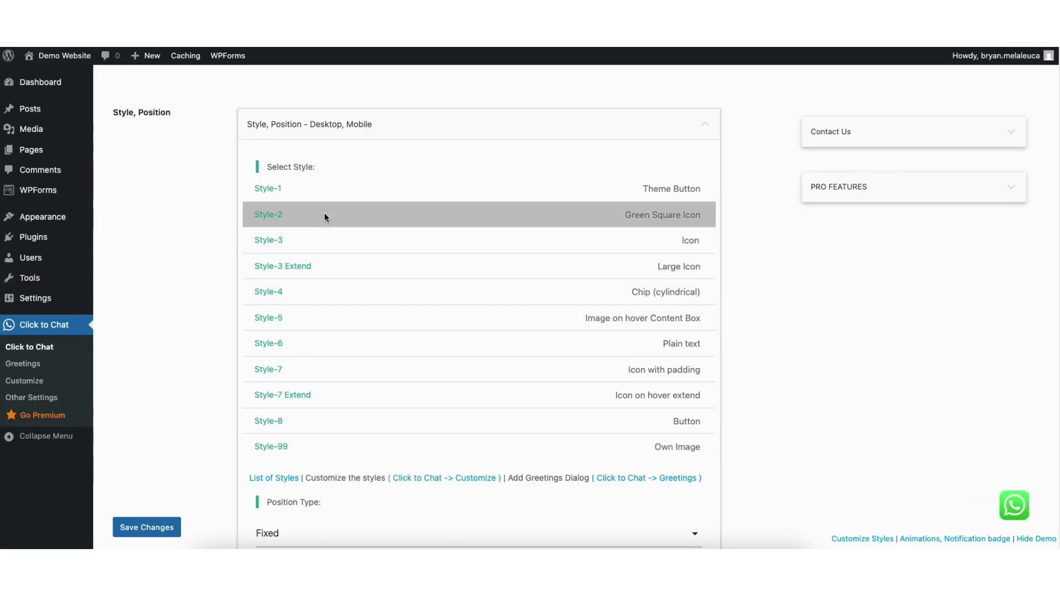
Look at the top/bottom placement choices, try a 40px bottom offset for the chat button, and restore it to 15px.
scroll(1050, 159, down, 8)
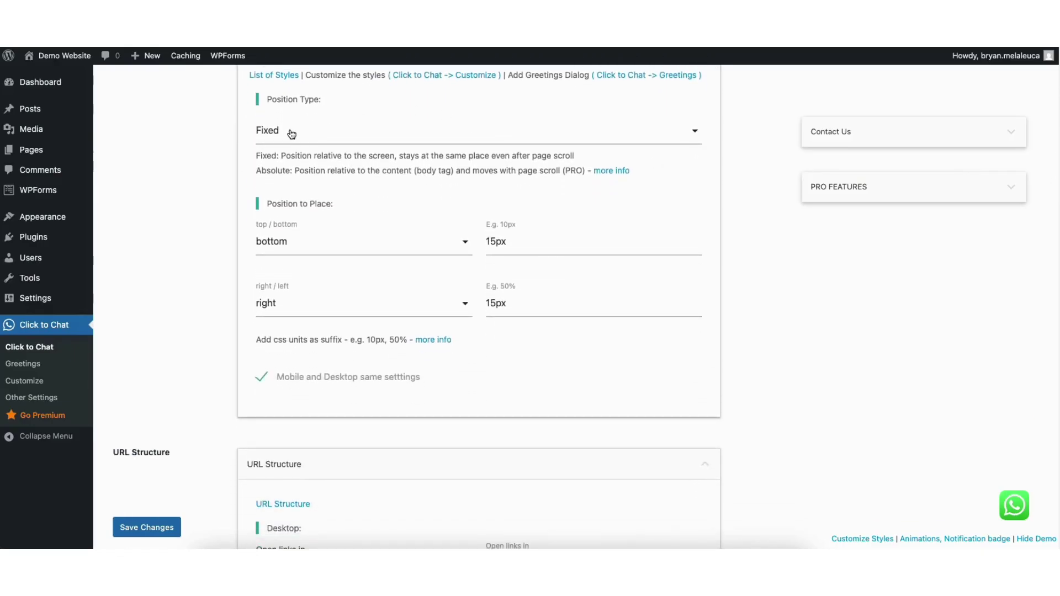
click(283, 248)
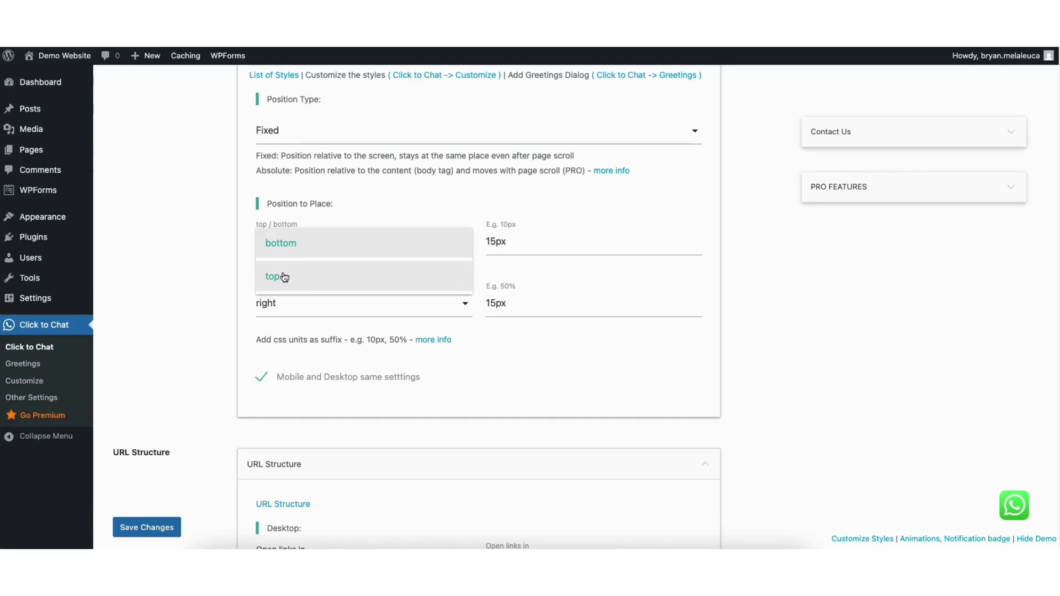
click(212, 241)
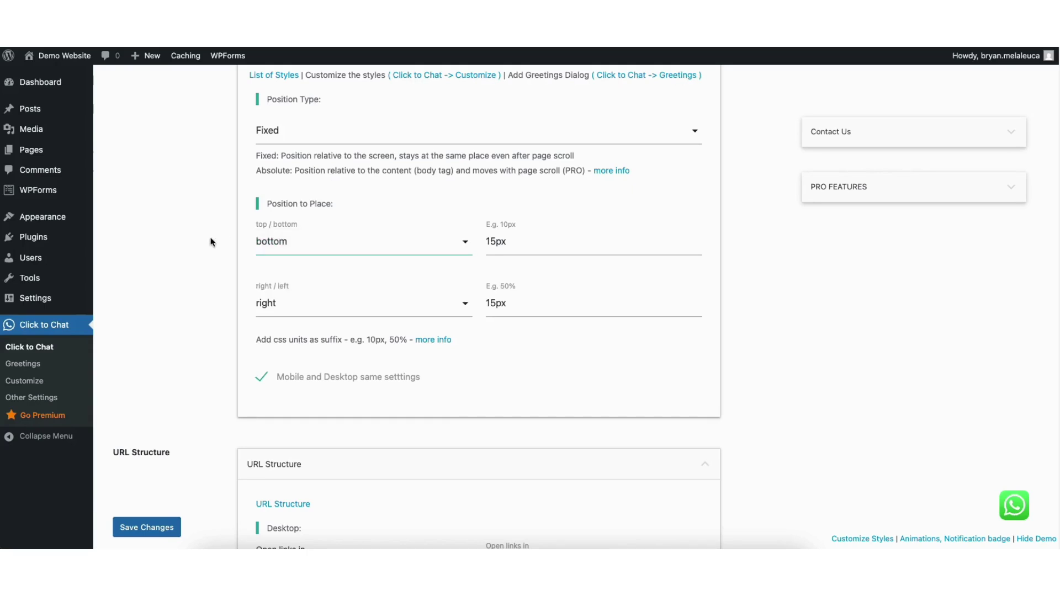
click(495, 241)
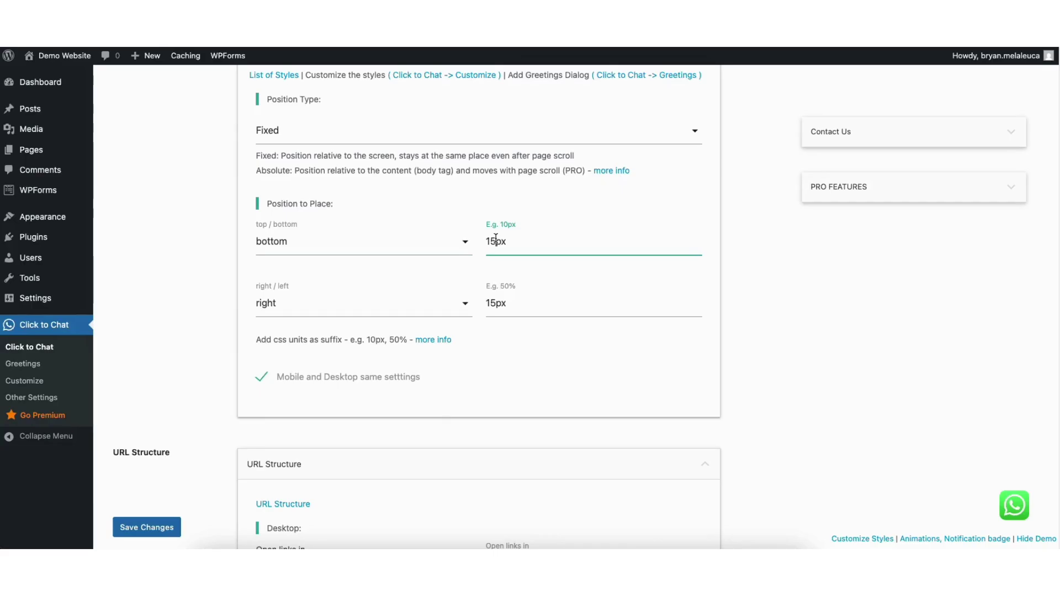
key(BackSpace)
key(BackSpace)
text(40)
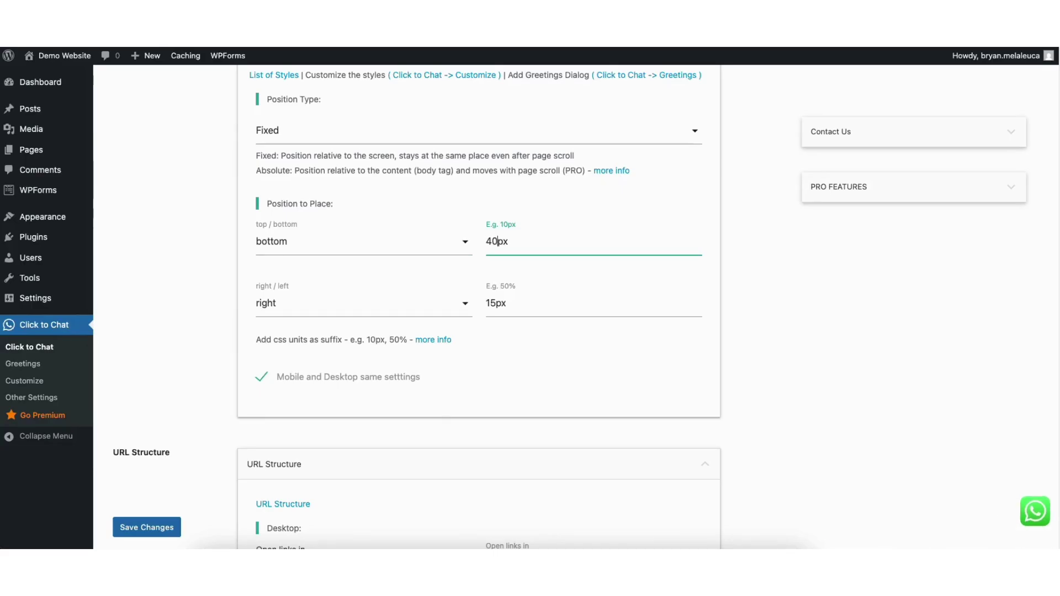
key(BackSpace)
key(BackSpace)
text(15)
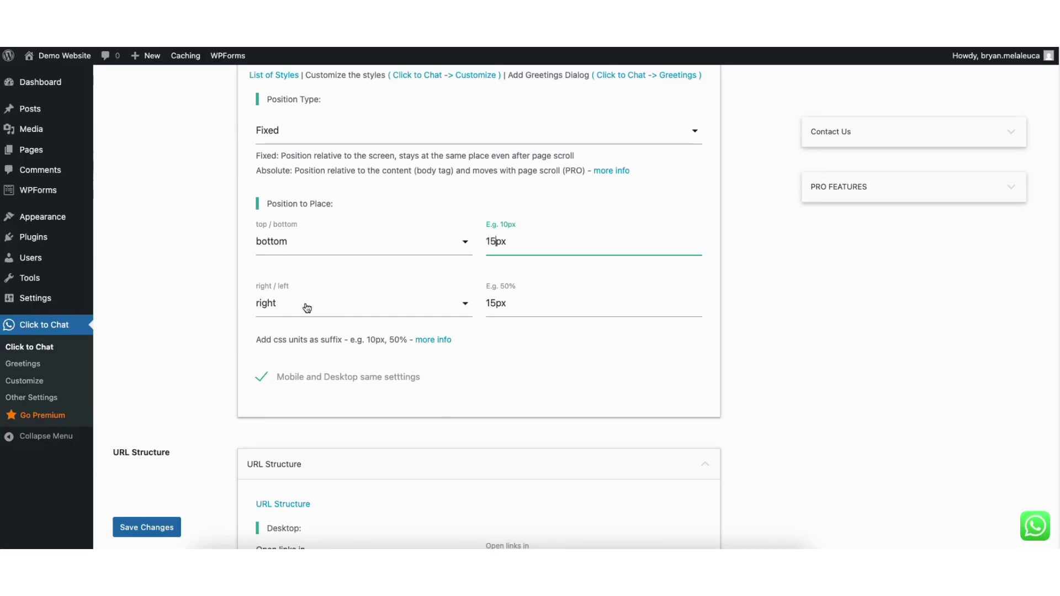
Look at the right/left placement choices, try a 50px right offset for the chat button, and restore it to 15px.
click(320, 308)
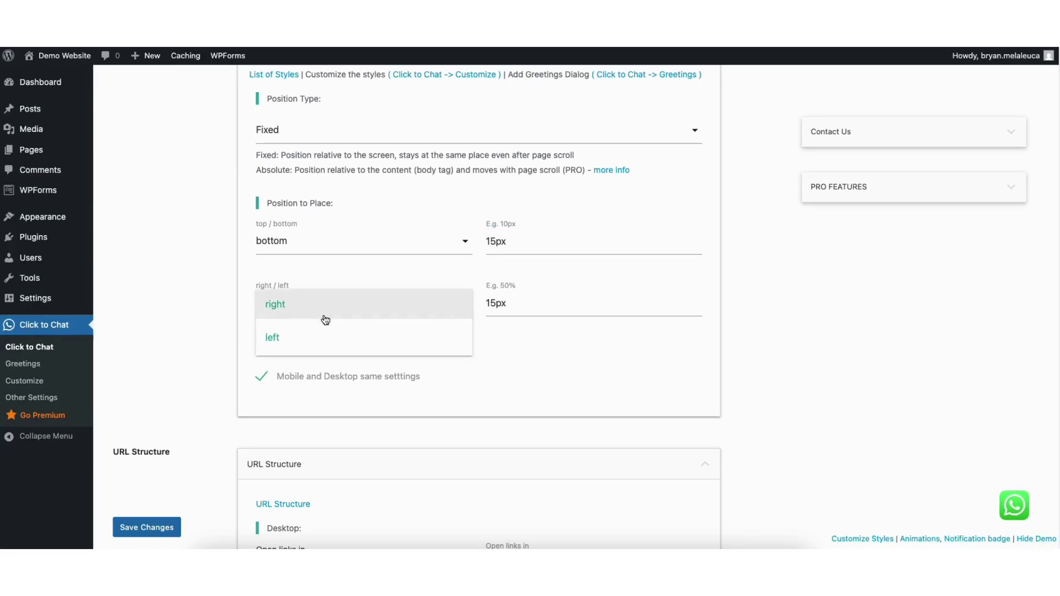
click(224, 324)
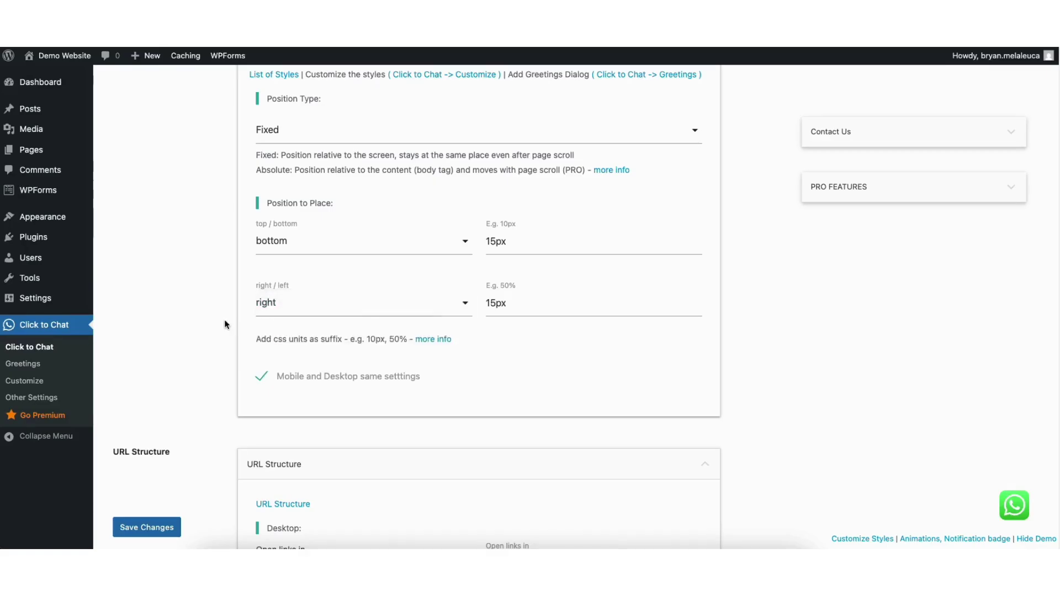
click(496, 305)
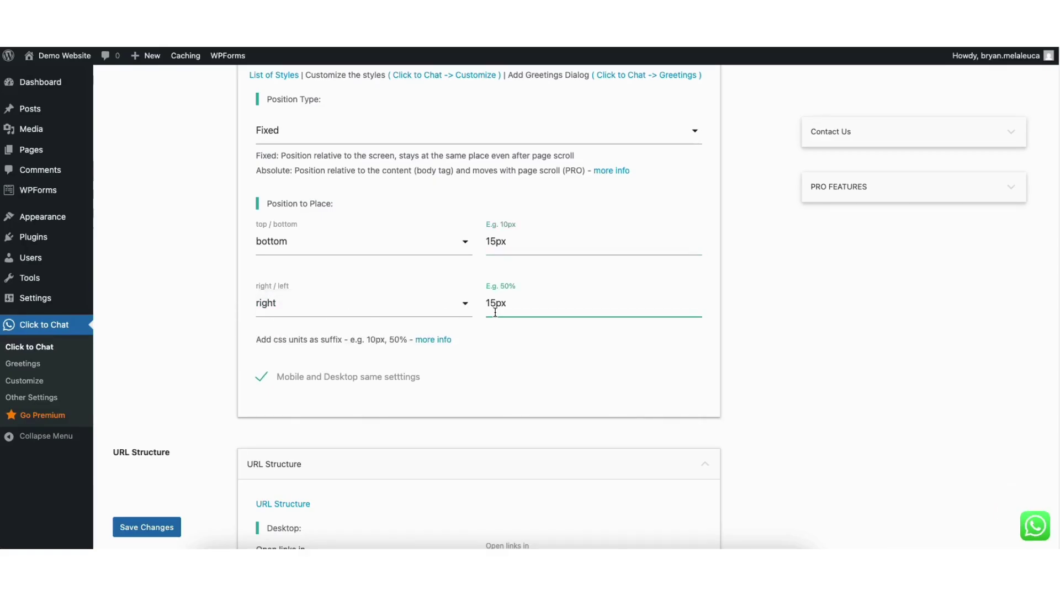
key(BackSpace)
key(BackSpace)
text(50)
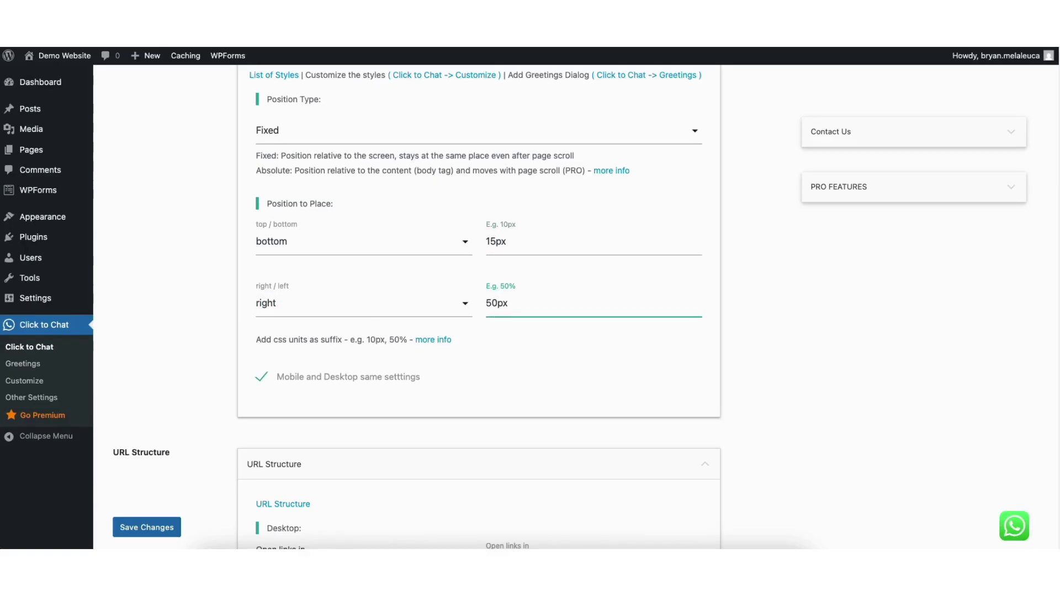
key(BackSpace)
key(BackSpace)
text(15)
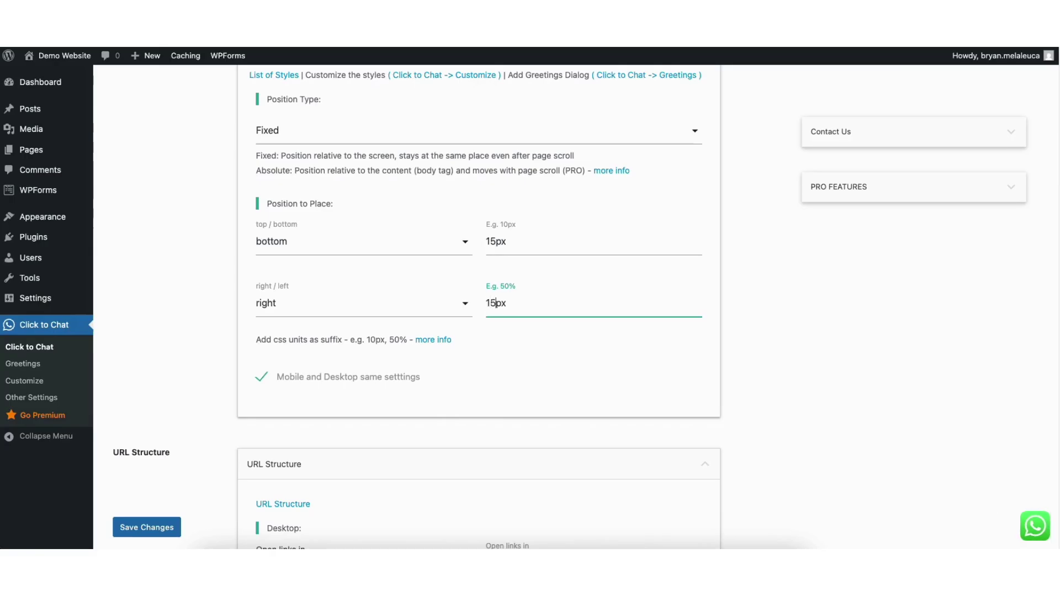
Disable the shared mobile and desktop settings to look through the mobile style options, and enable the shared settings again.
scroll(496, 163, down, 5)
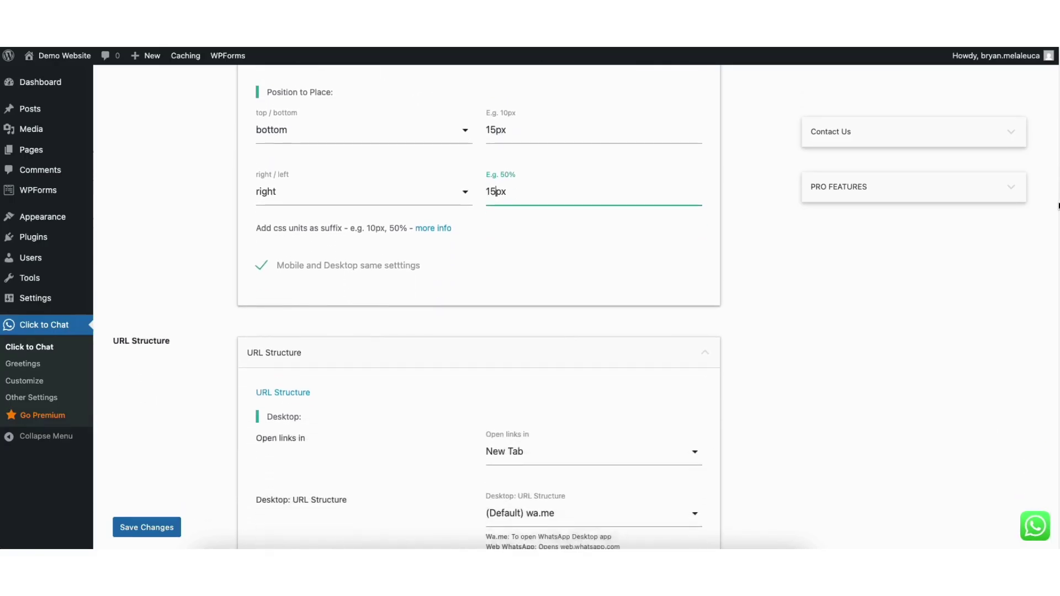
click(350, 153)
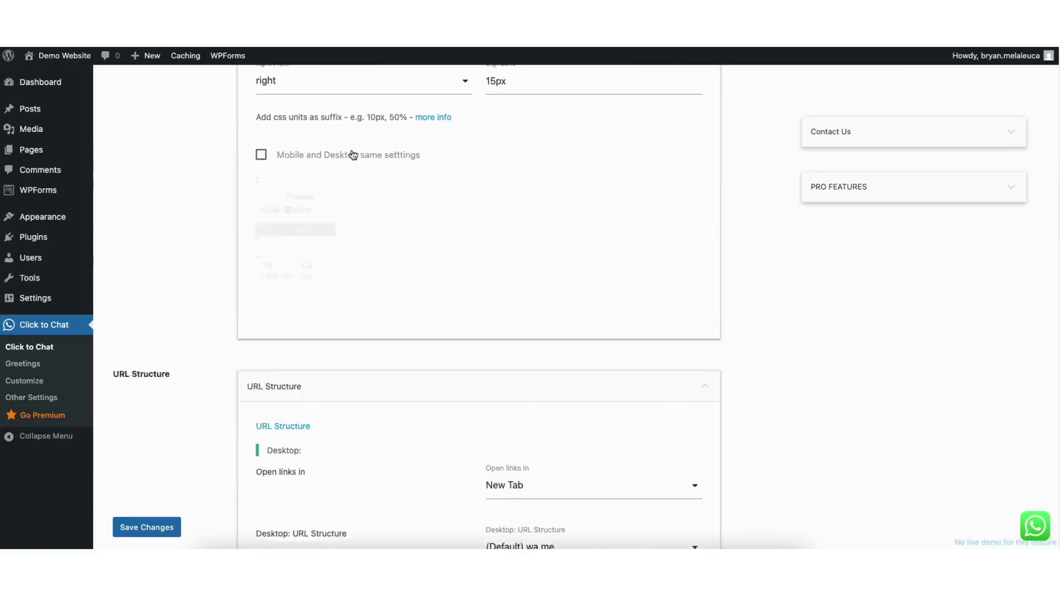
click(485, 268)
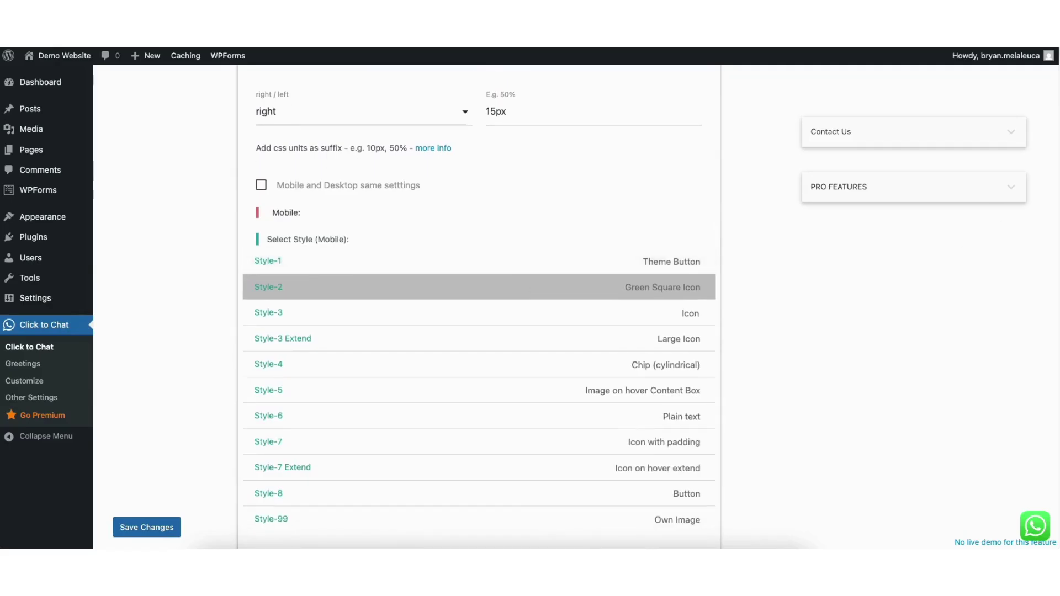
scroll(404, 313, down, 1)
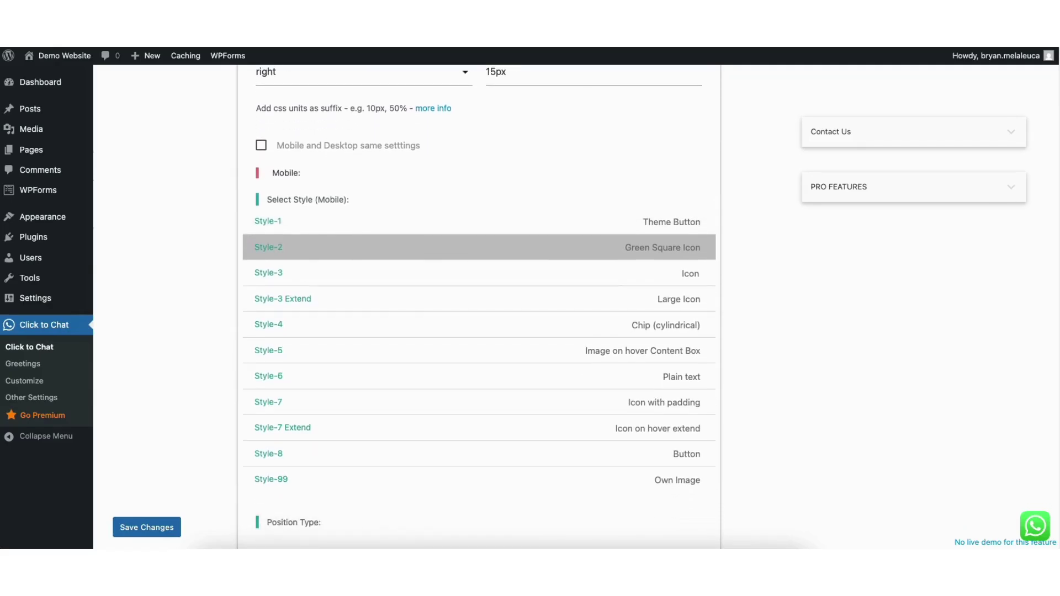
scroll(479, 303, down, 1)
scroll(479, 304, down, 1)
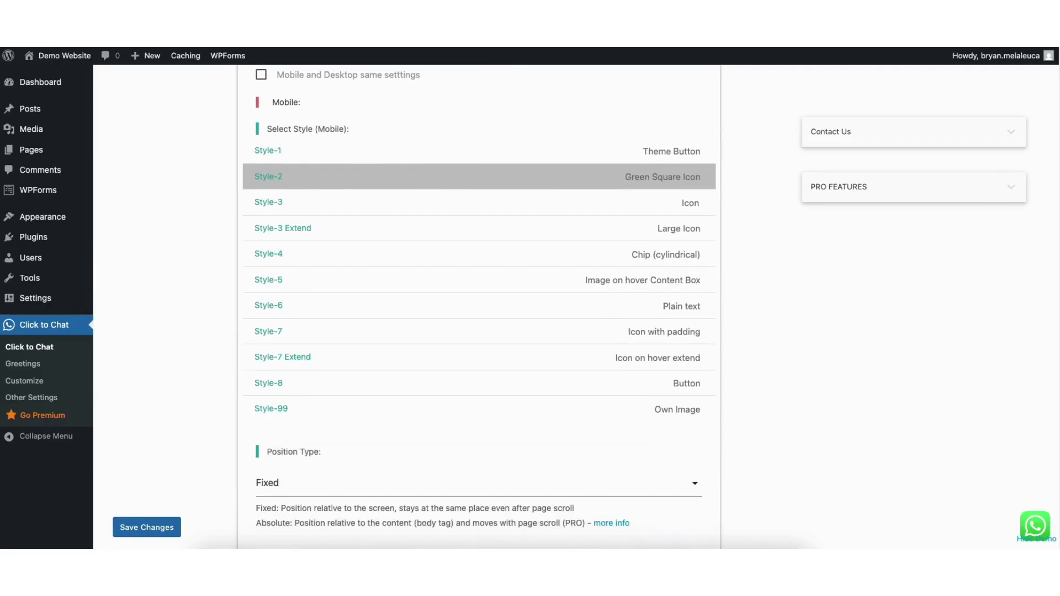
scroll(479, 304, up, 1)
scroll(1057, 207, up, 2)
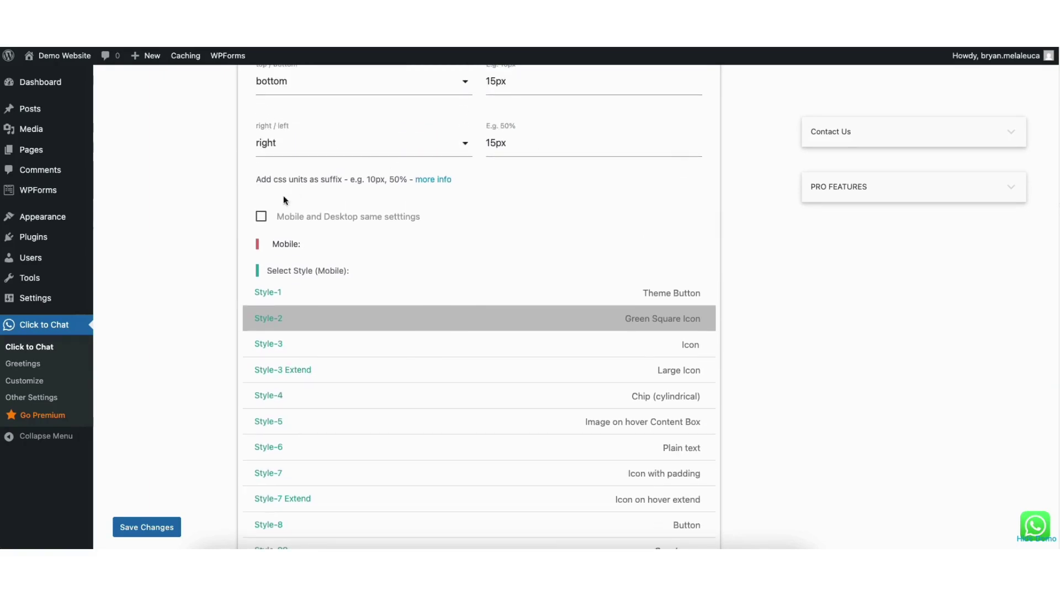
click(262, 218)
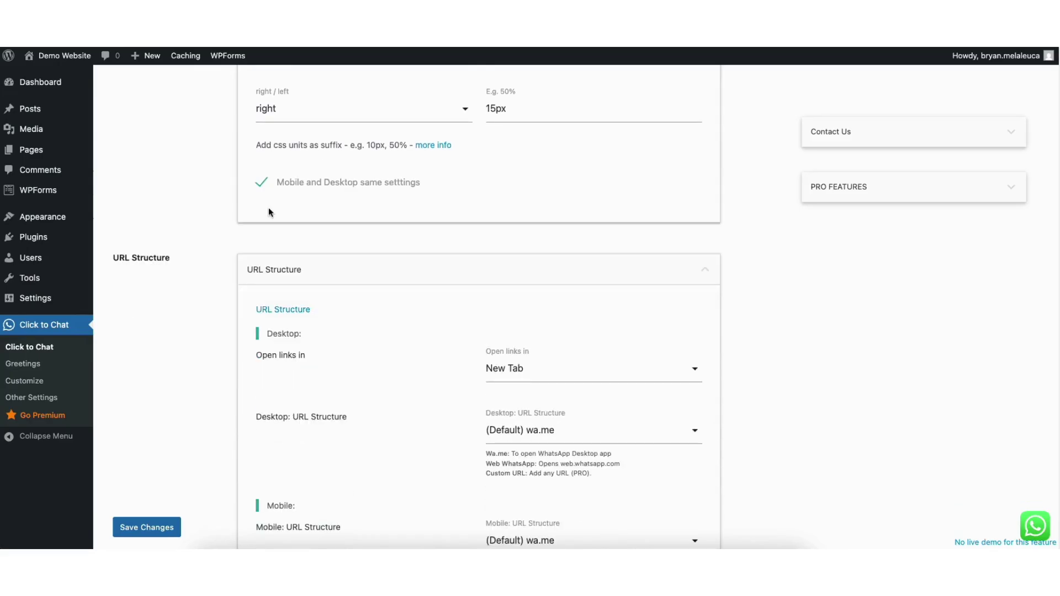
Review the link-opening choices, the desktop and mobile URL structure options, and the page visibility options in Display Settings.
scroll(408, 309, down, 3)
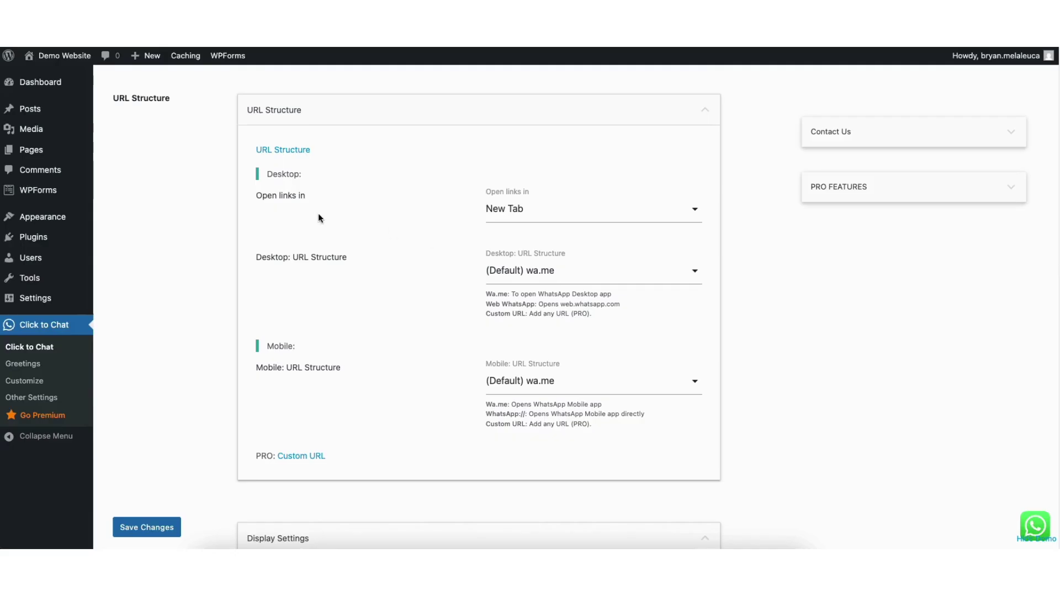
click(509, 214)
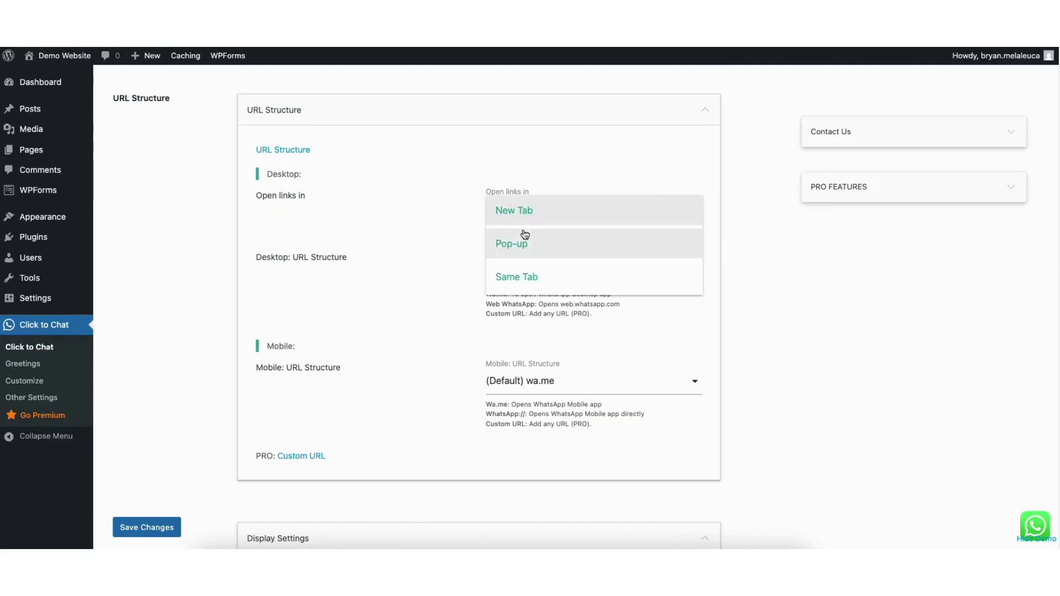
click(744, 220)
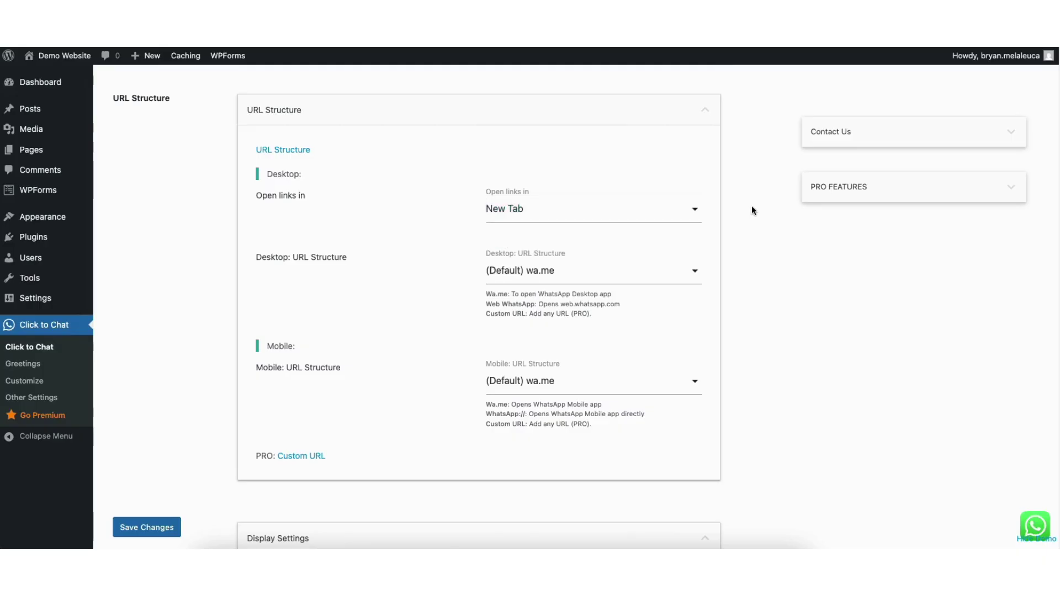
click(532, 276)
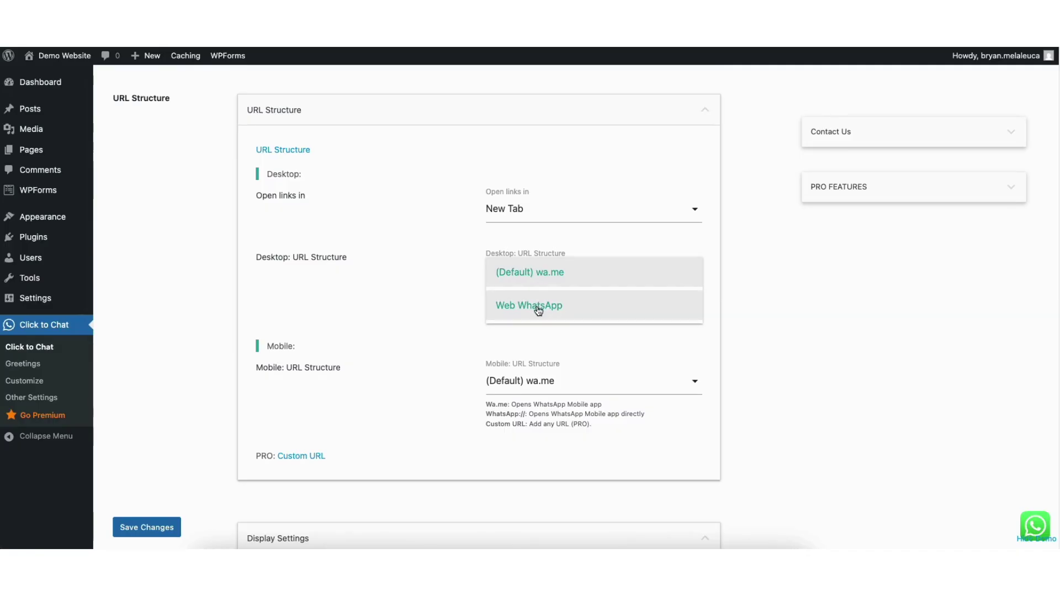
click(748, 273)
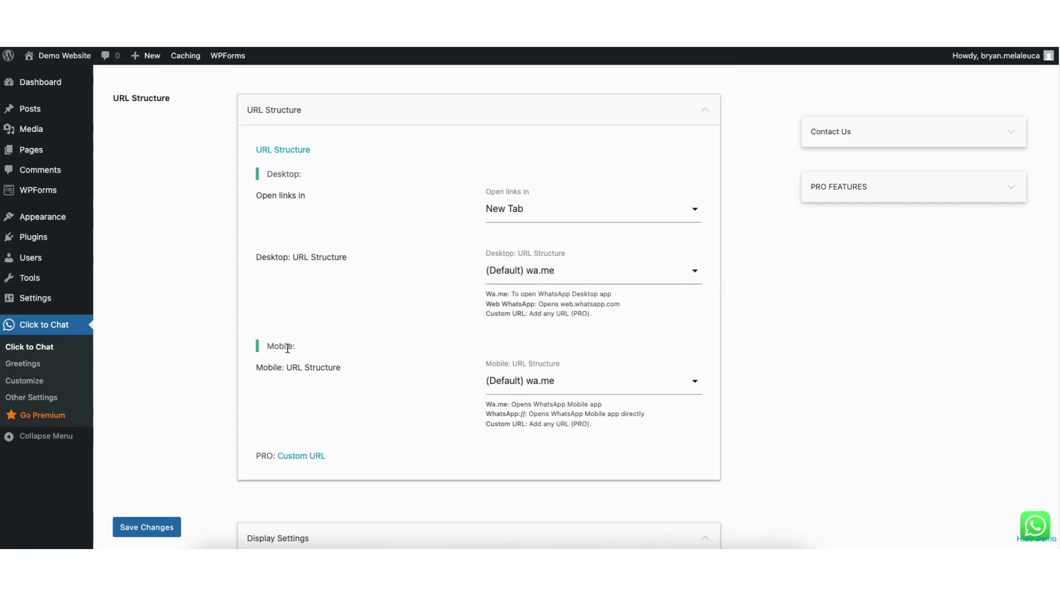
click(539, 381)
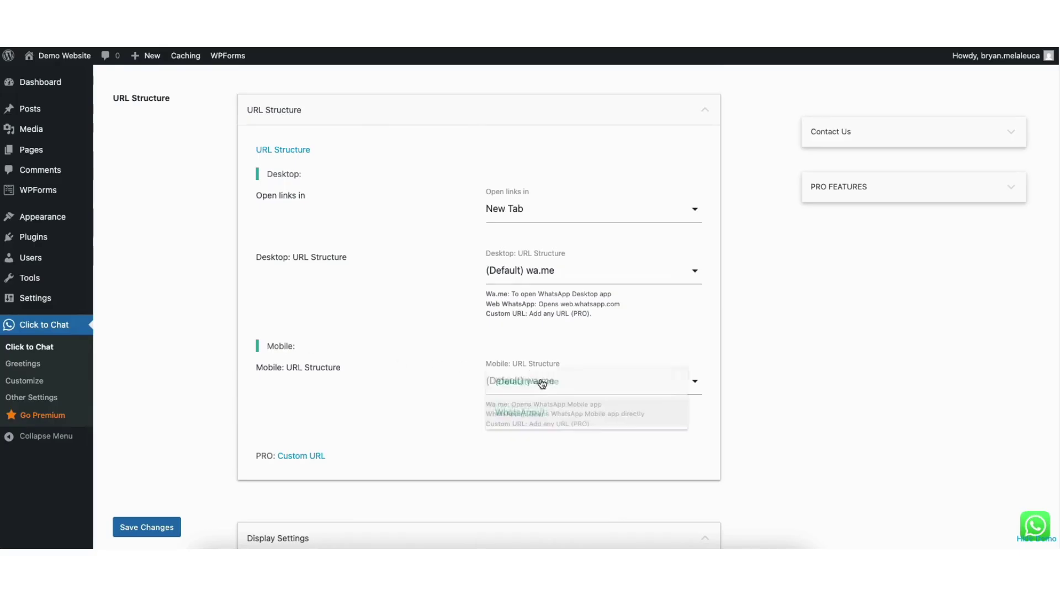
click(751, 308)
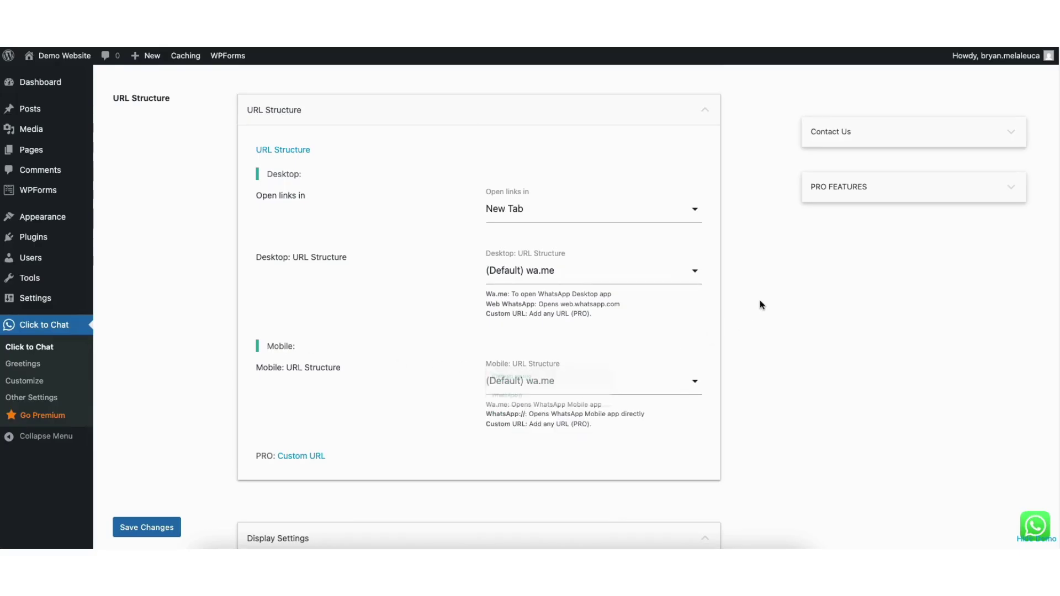
scroll(1037, 315, down, 7)
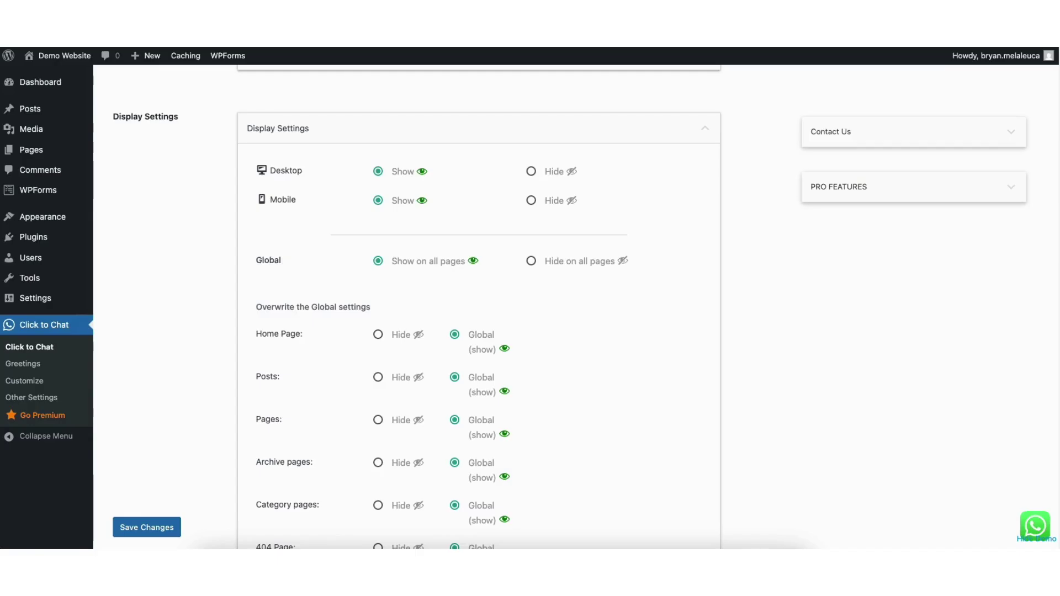
scroll(408, 307, down, 5)
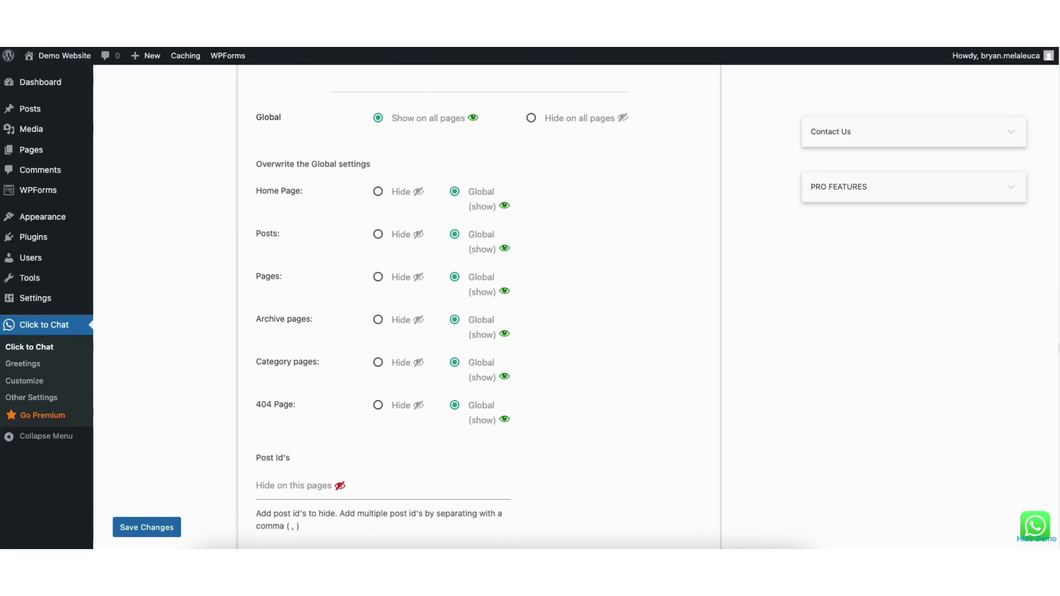
scroll(1054, 364, down, 6)
scroll(1053, 375, down, 6)
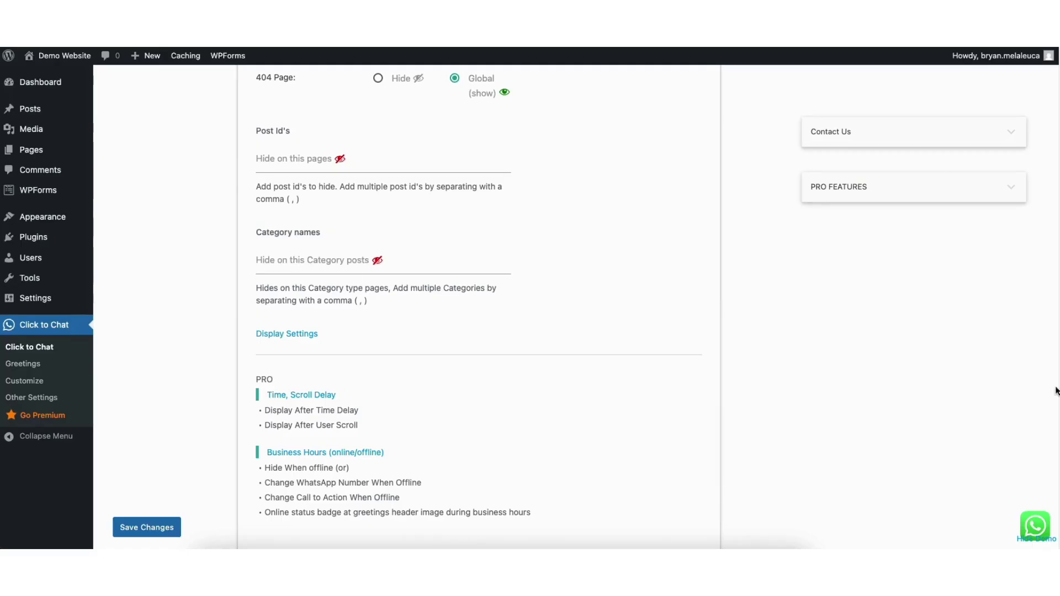
drag(1057, 405, 1001, 473)
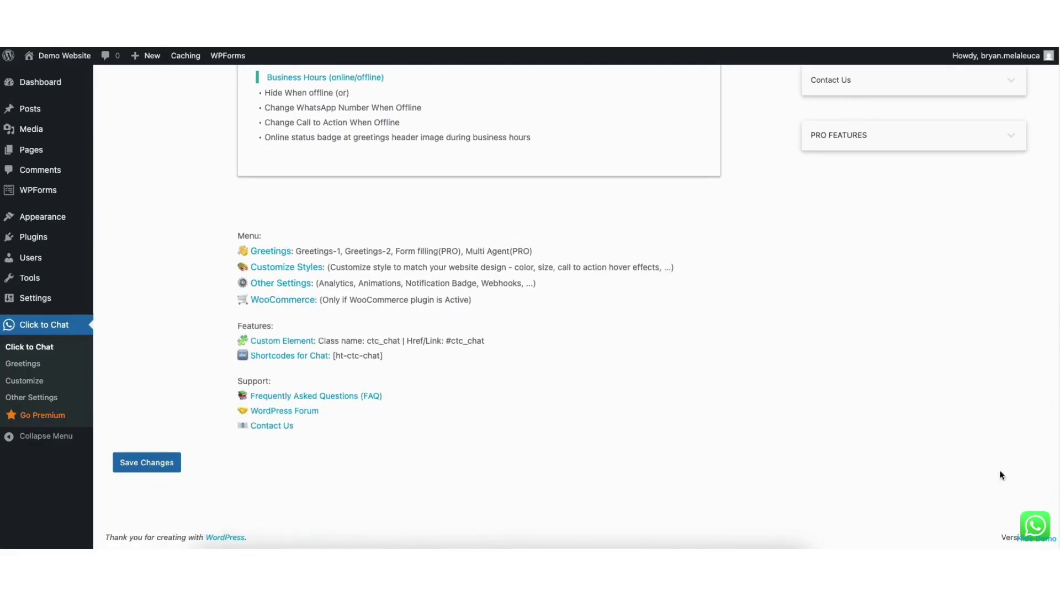
Save the Click to Chat settings and open the live website to check the chat button.
click(148, 463)
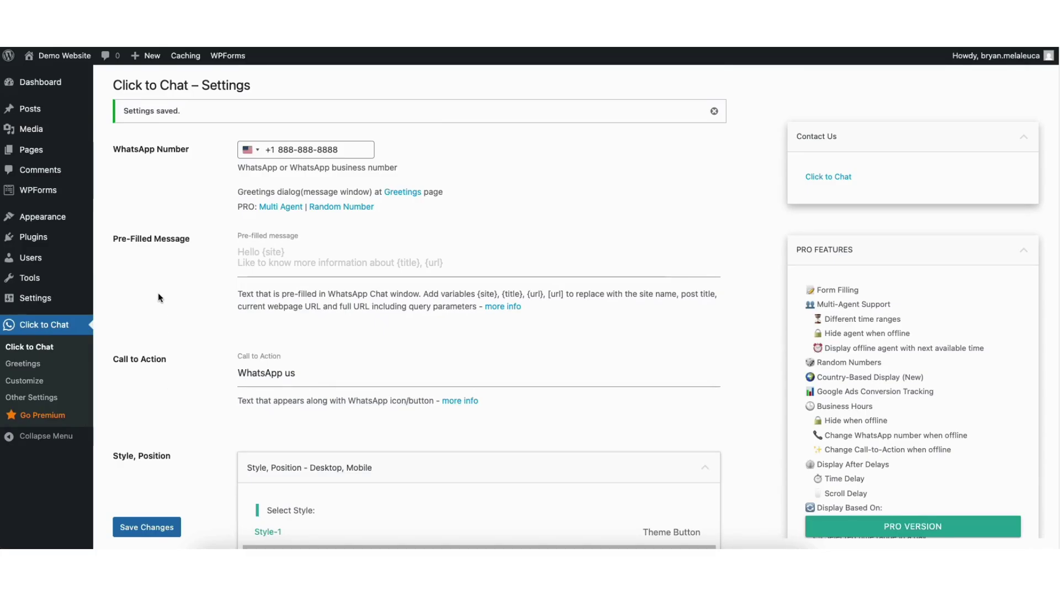
mouse_move(49, 58)
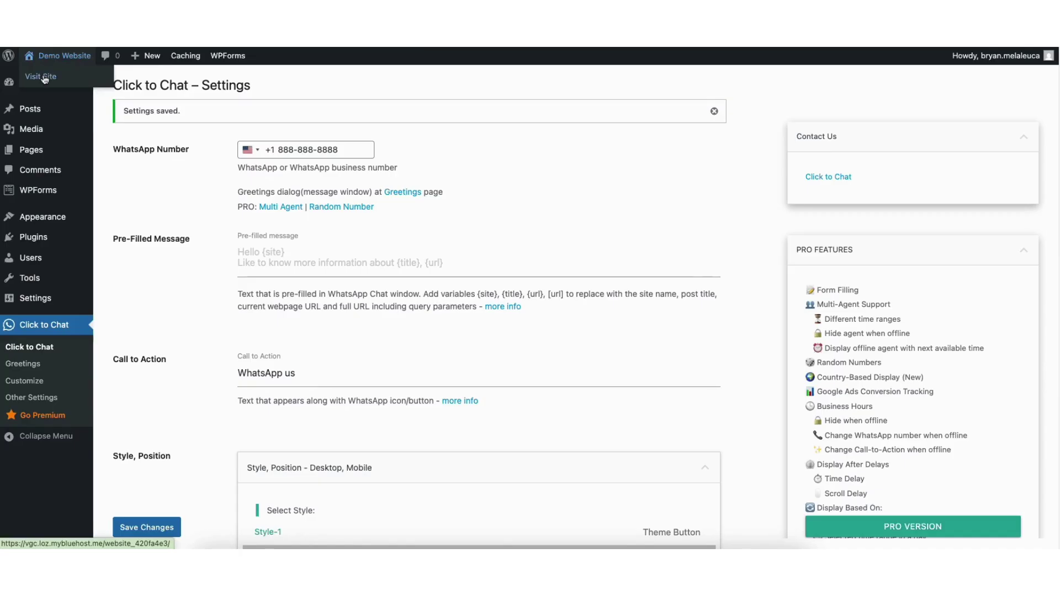
click(44, 79)
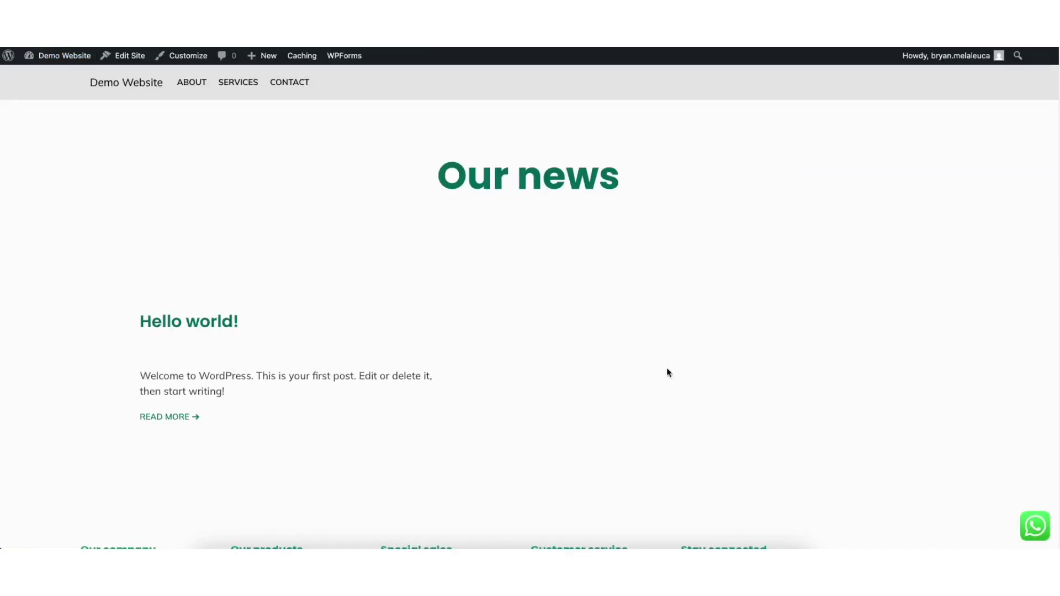